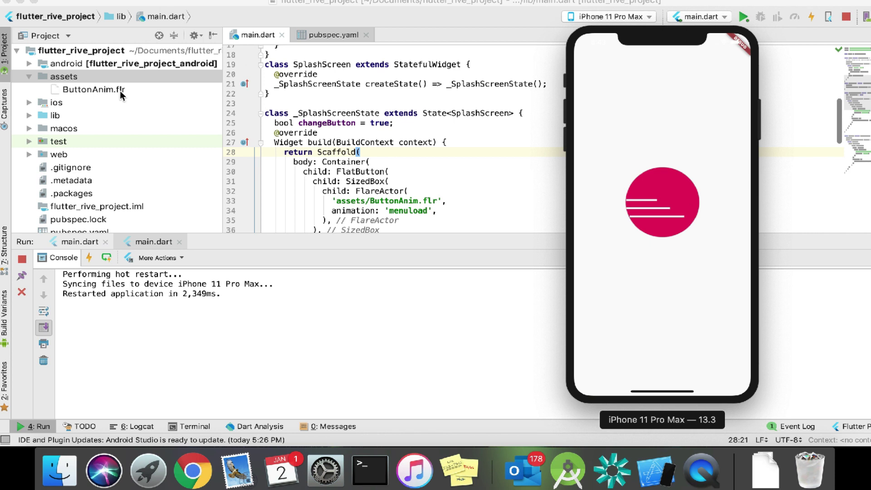
- Tap the pink button twice to play the menu-to-arrow animation and reverse it
left_click(670, 186)
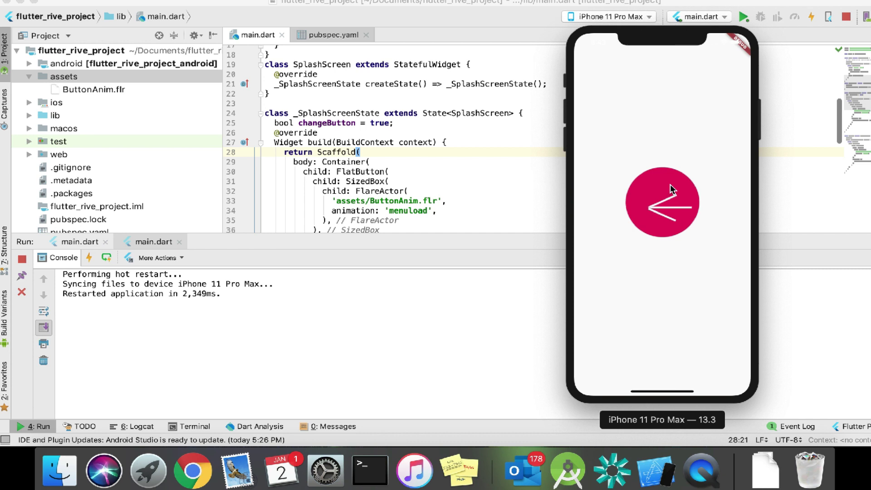
left_click(671, 184)
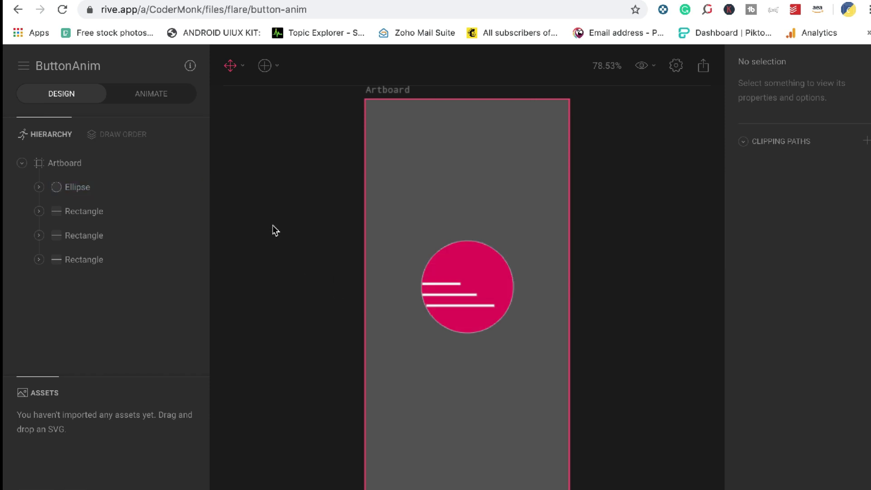
left_click(156, 94)
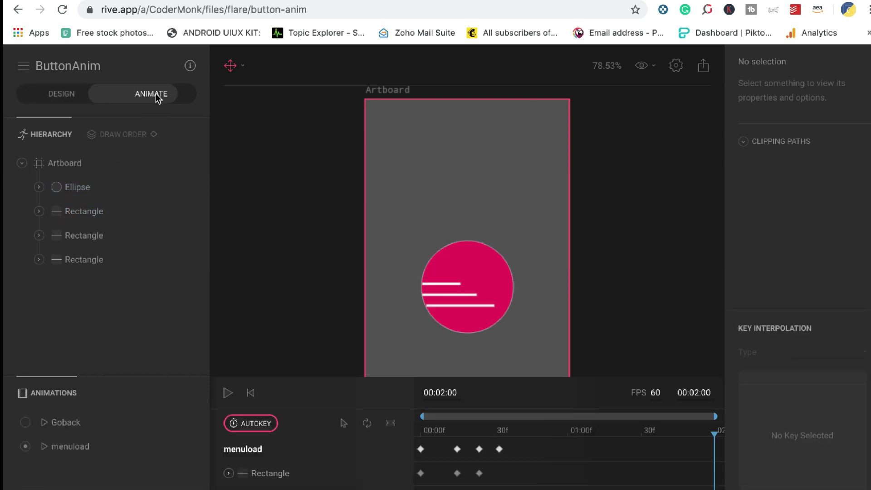
left_click(58, 95)
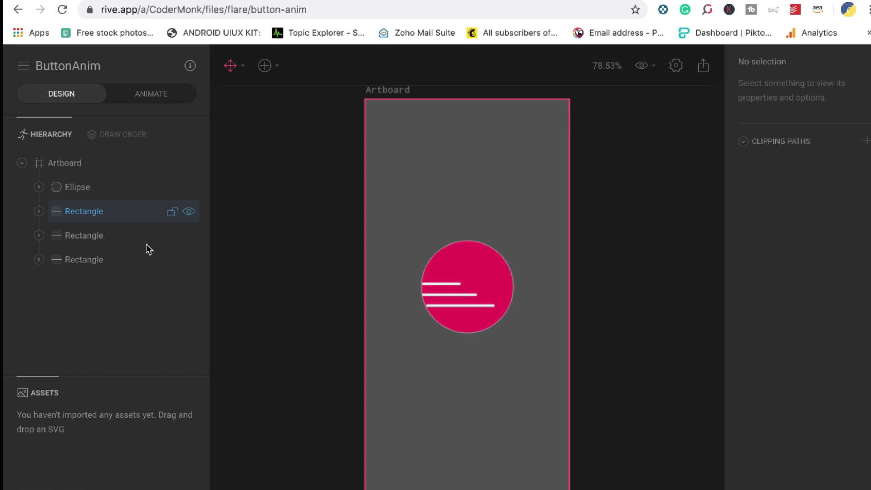
left_click(88, 169)
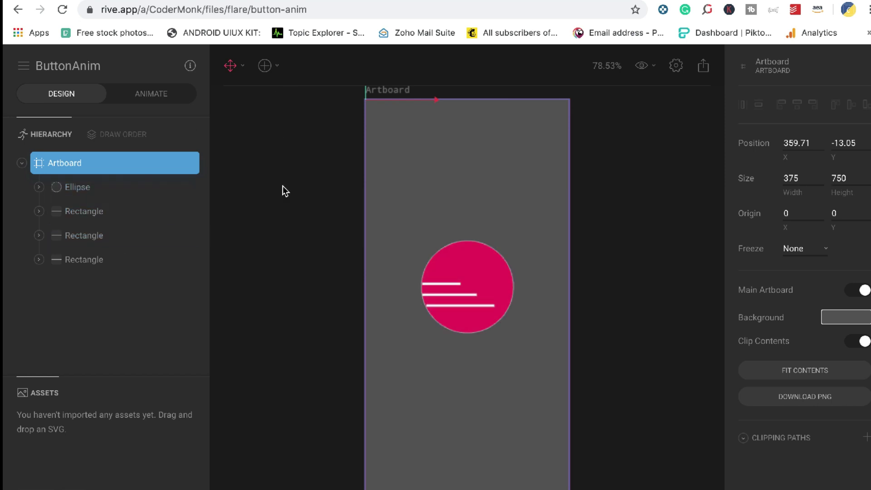
- Inspect the pink circle's properties and select each of the three white bars
left_click(274, 69)
mouse_move(278, 105)
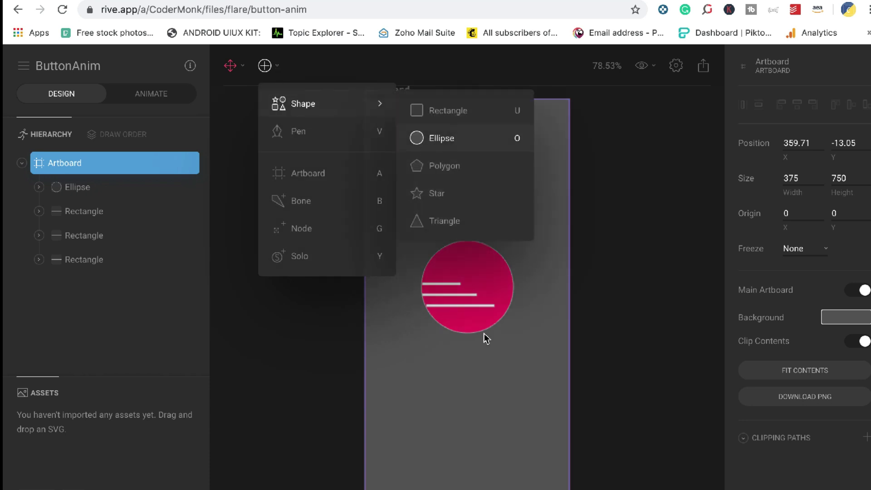
left_click(510, 384)
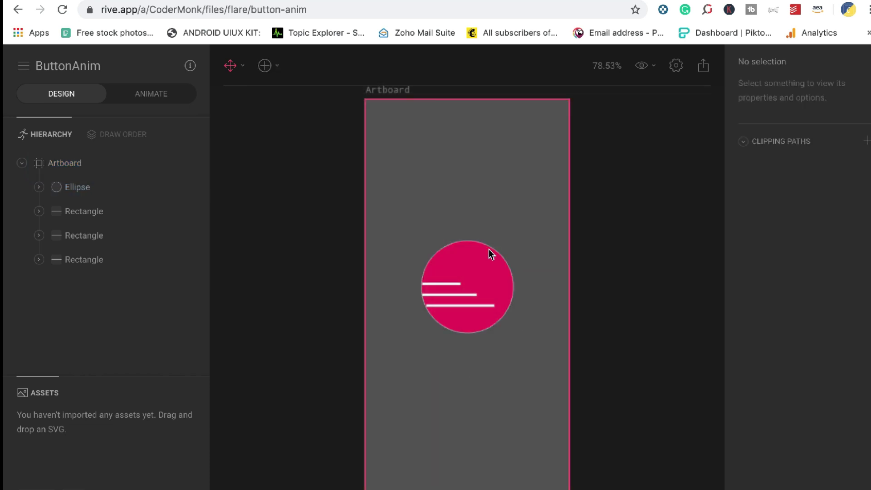
left_click(495, 285)
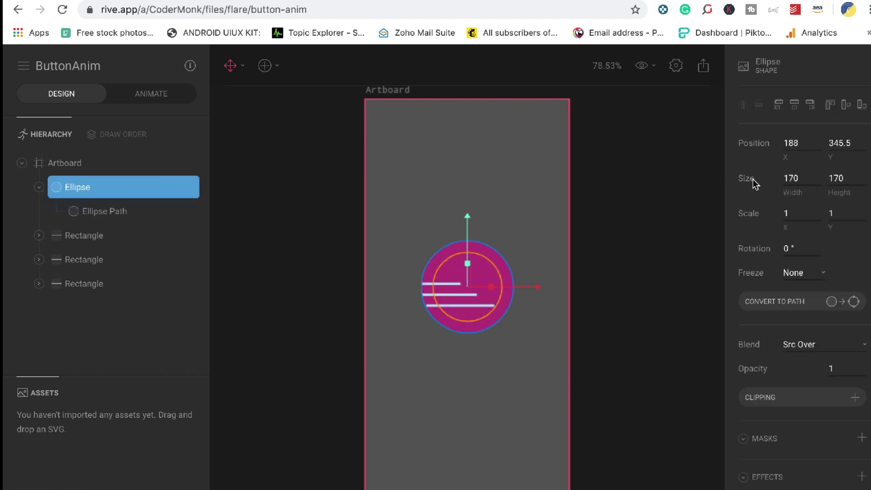
left_click(110, 241)
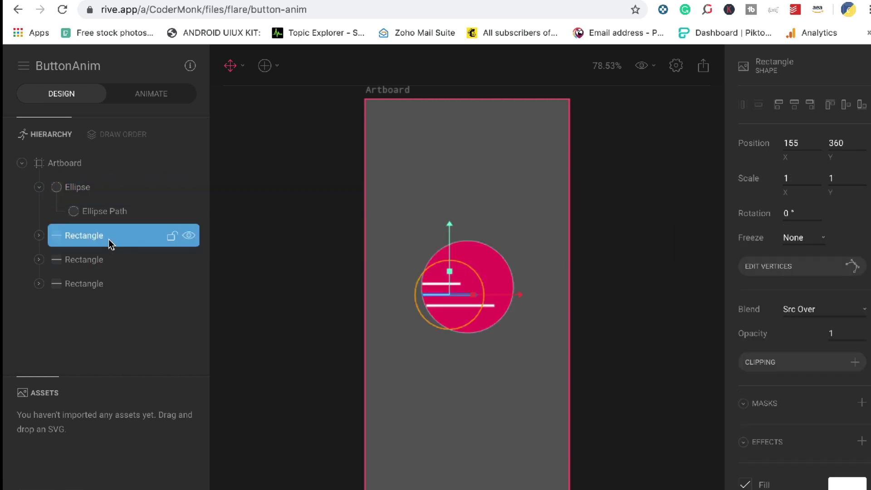
left_click(107, 259)
left_click(117, 285)
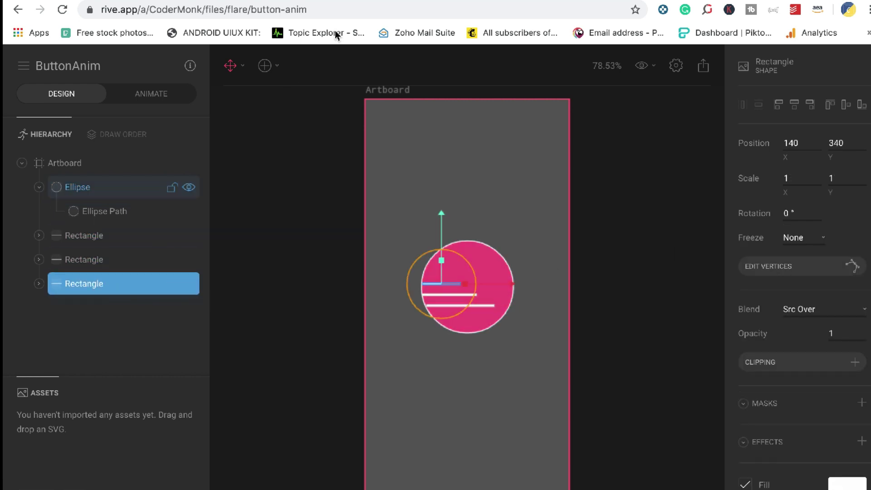
- Check the bars' positions (155,360 and 175,380), then collapse the third Rectangle's path
left_click(278, 66)
mouse_move(295, 102)
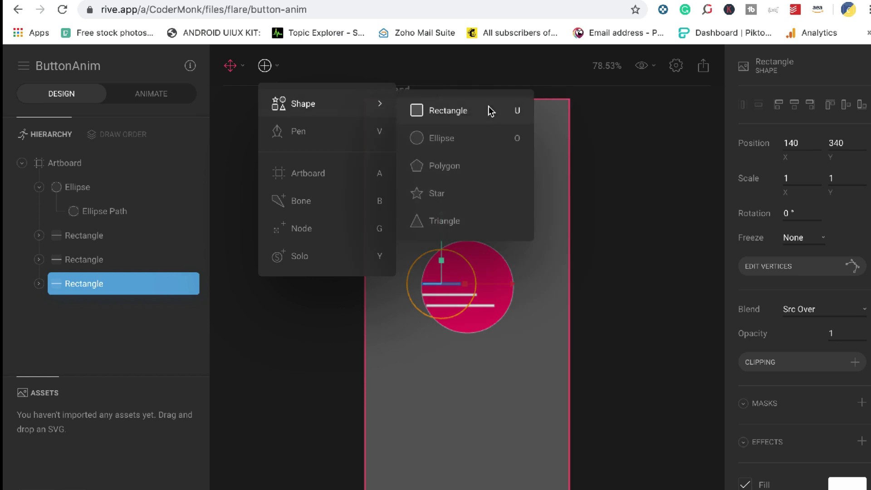
left_click(443, 367)
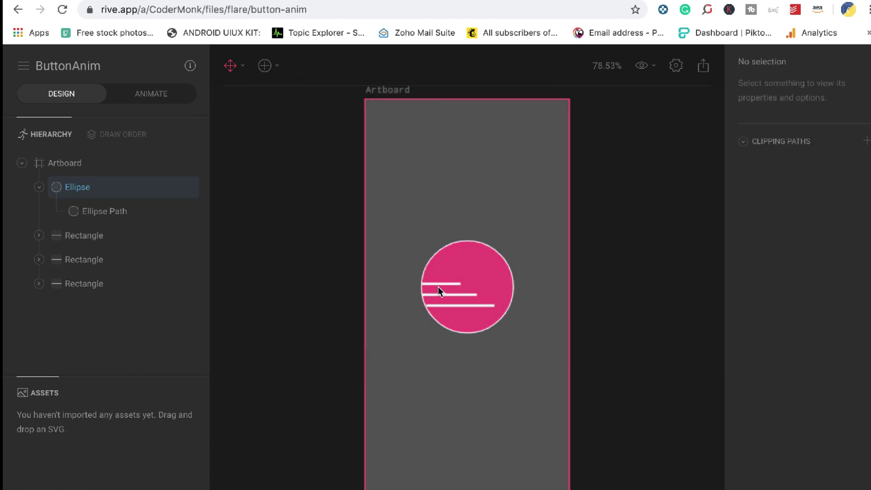
left_click(457, 284)
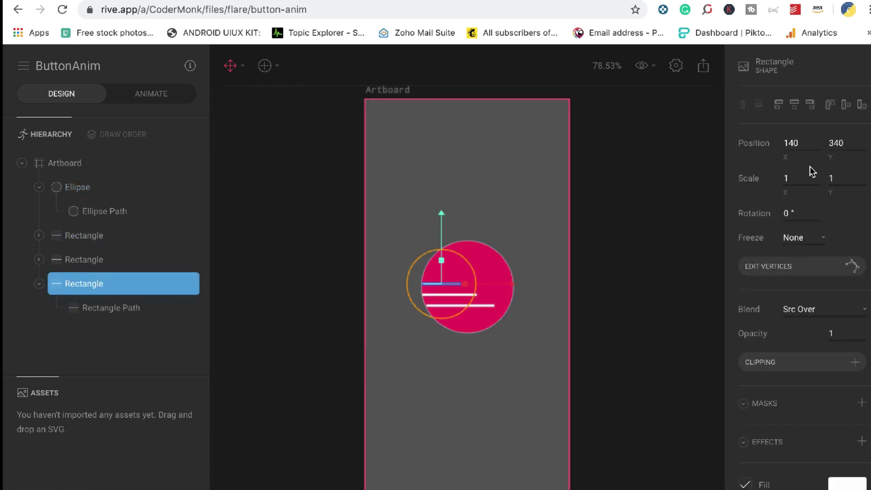
scroll(850, 190, "down", 3)
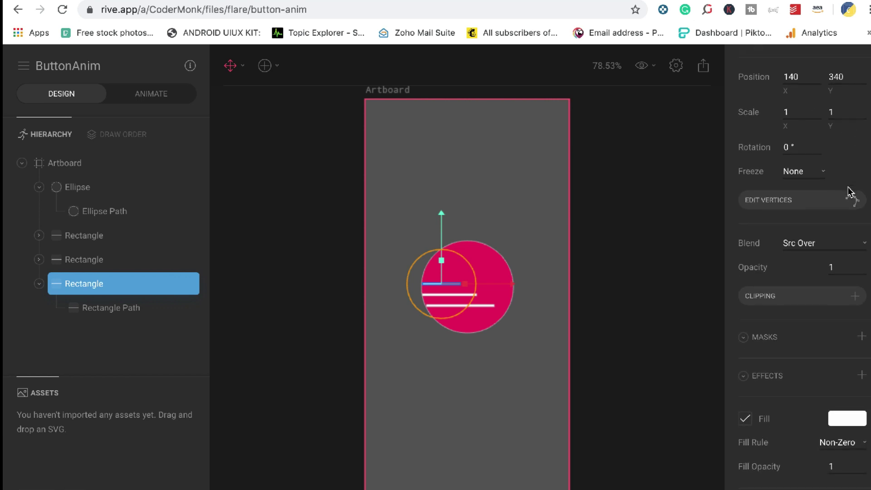
scroll(850, 190, "up", 3)
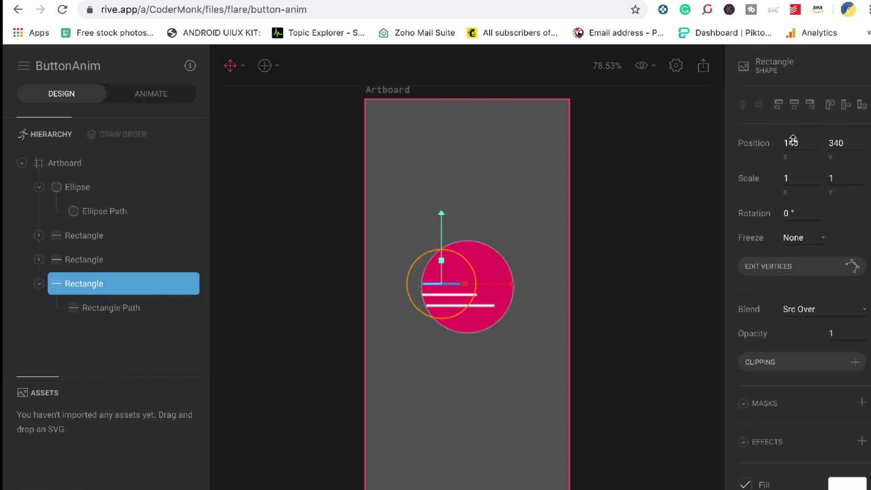
left_click(120, 265)
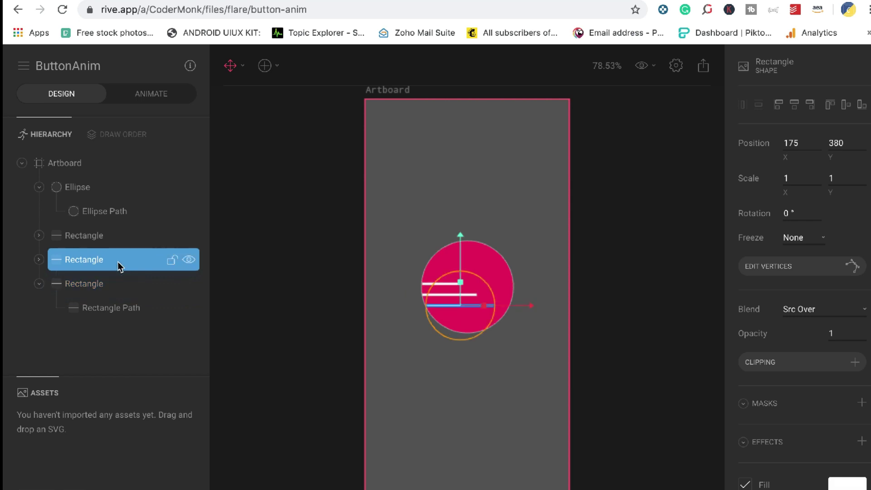
left_click(113, 242)
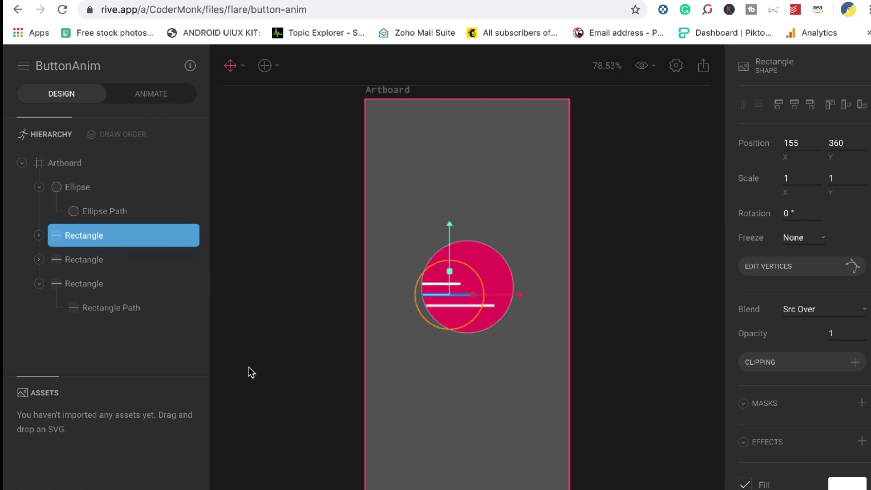
left_click(480, 399)
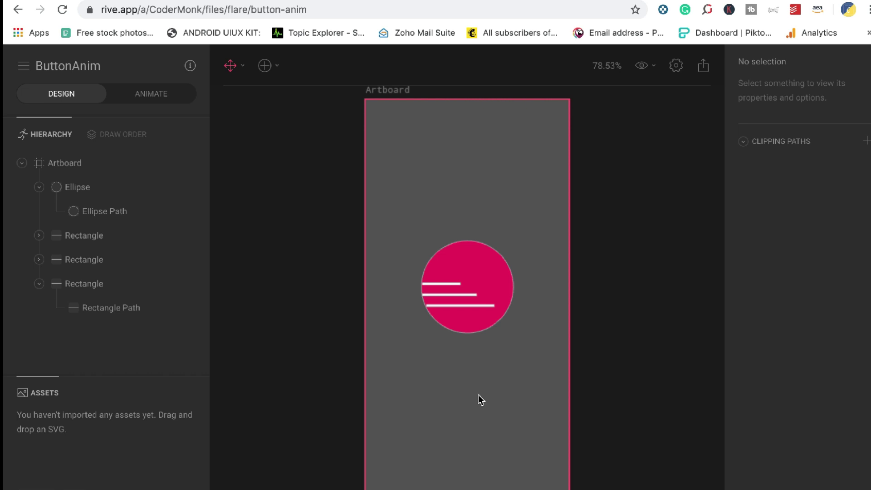
left_click(39, 284)
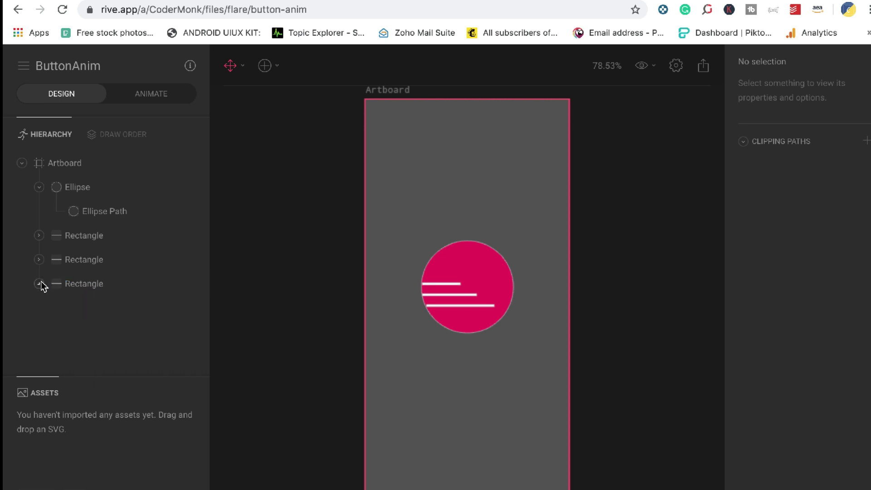
- In Animate mode, make menuload active at 00:00 and select the first bar's Rectangle
key("Tab")
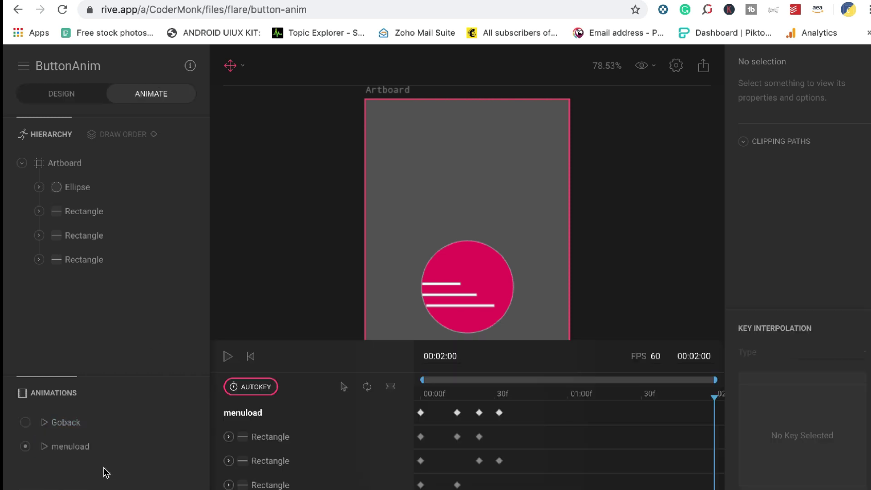
left_click_drag(715, 398, 369, 387)
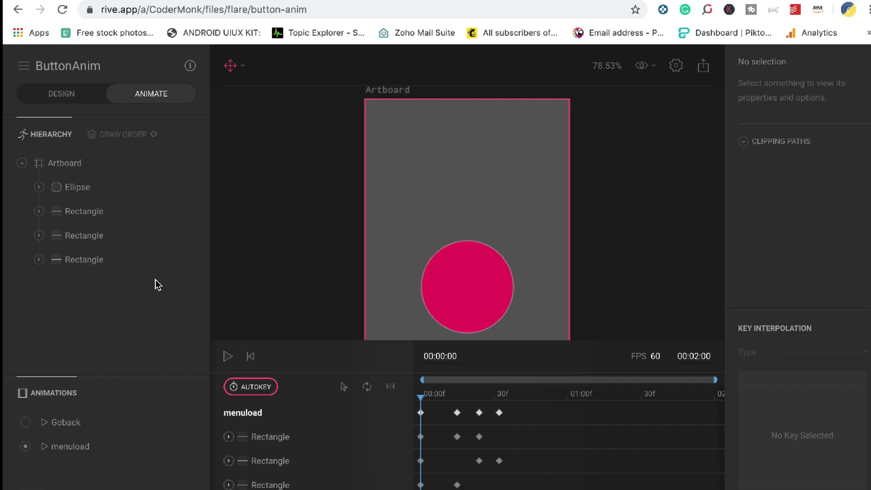
left_click(73, 453)
left_click(421, 402)
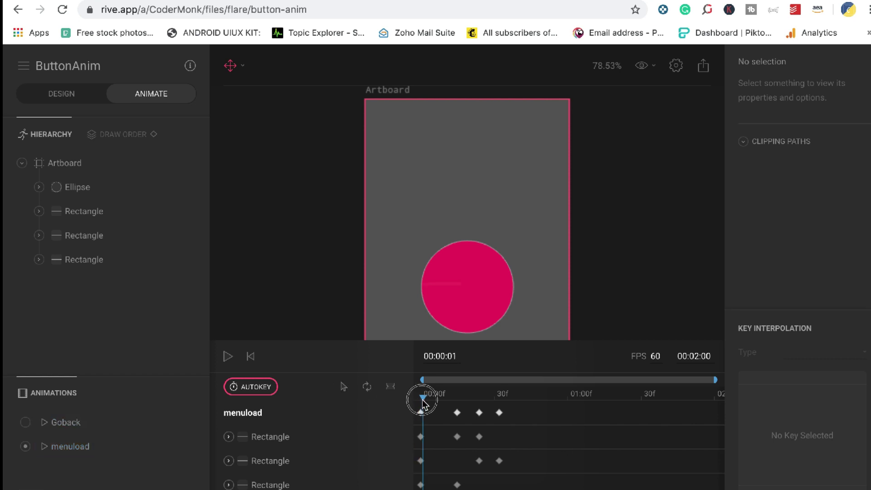
left_click(304, 437)
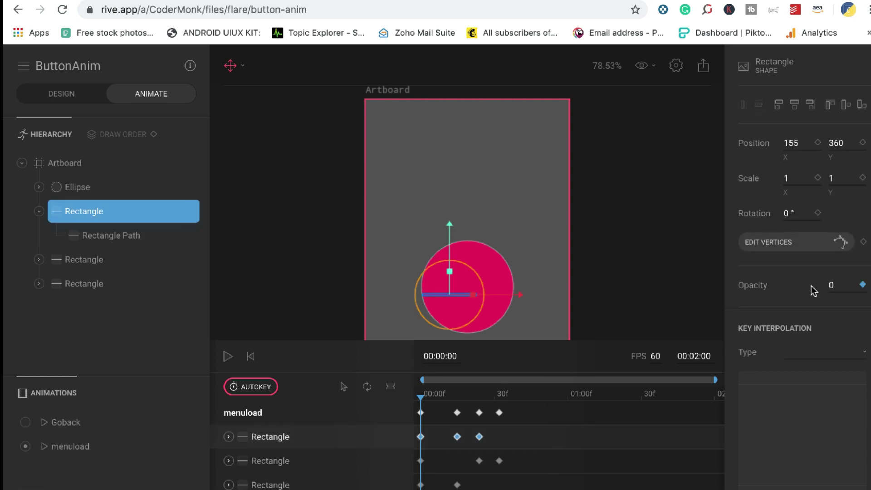
- Set the three Rectangle bars' menuload keyframes to Linear interpolation
left_click(288, 461)
left_click(289, 479)
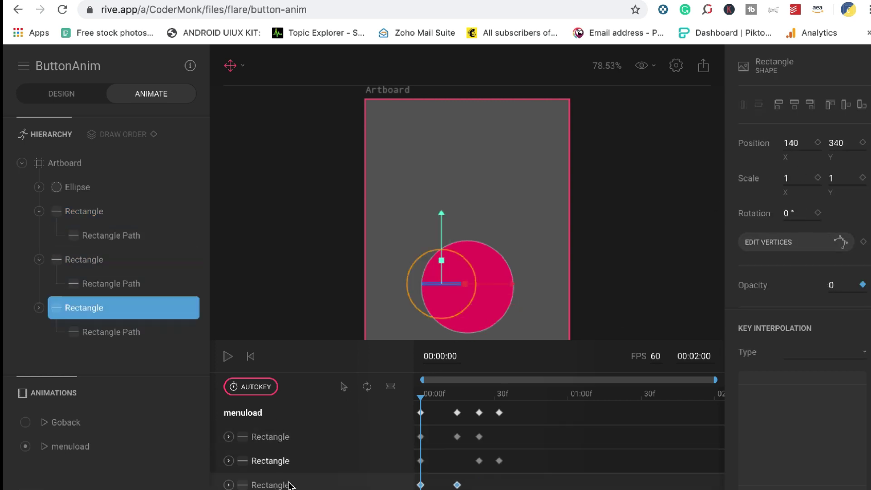
left_click(305, 438)
left_click_drag(421, 397, 457, 398)
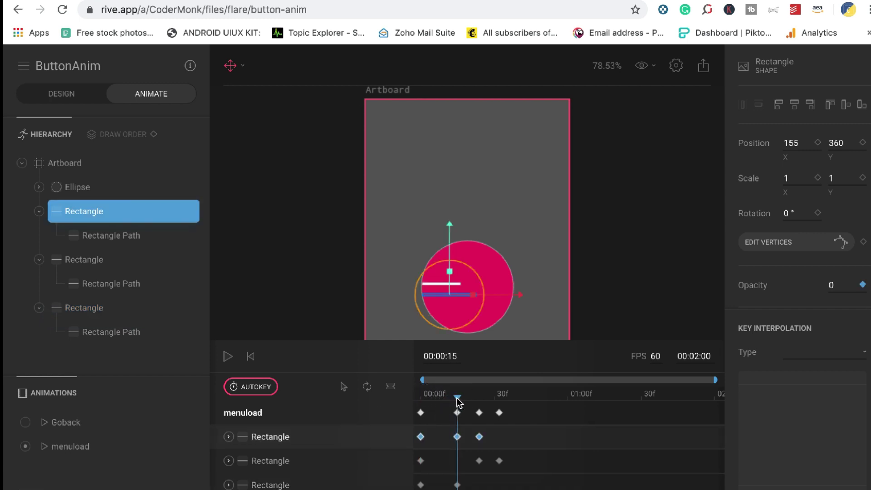
left_click(311, 463)
left_click(302, 484)
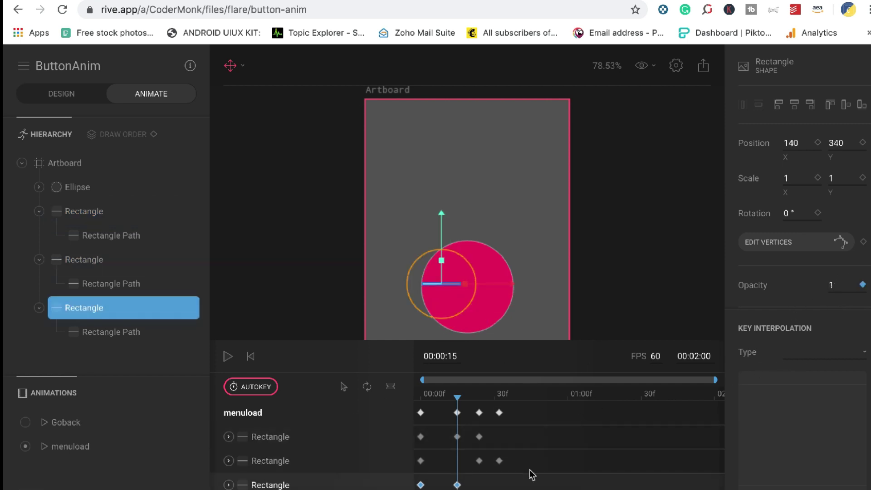
left_click(813, 352)
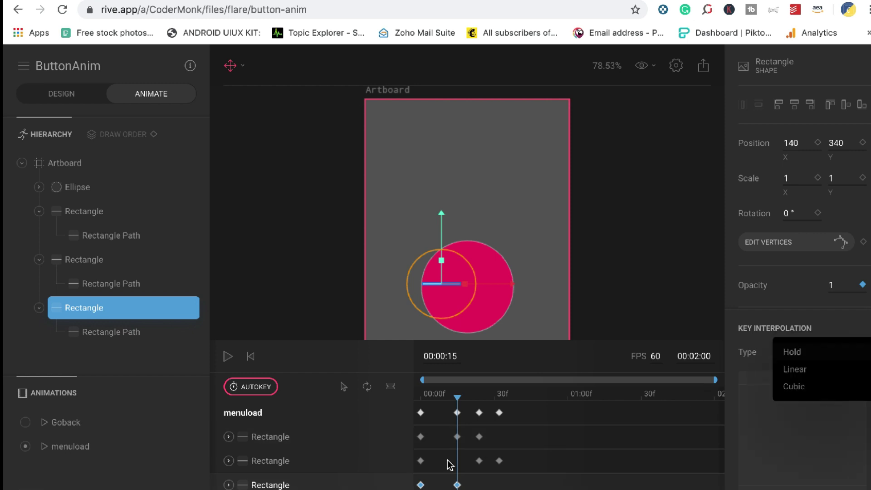
left_click(457, 485)
left_click(420, 413)
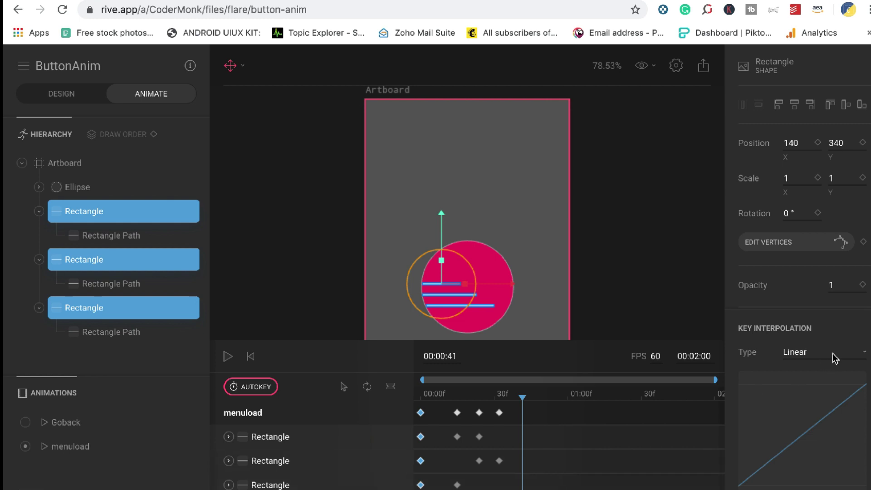
- Rewind menuload to frame 0 and play it to preview the bars fading in
left_click_drag(523, 401, 379, 399)
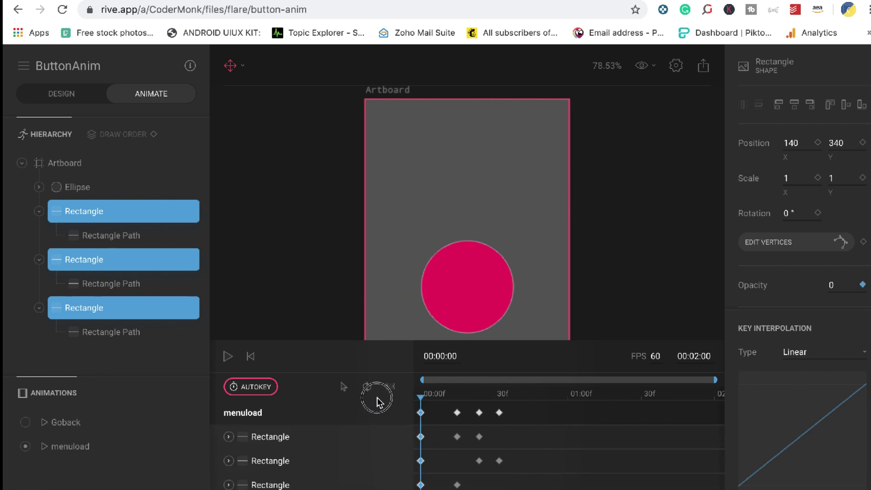
left_click(644, 311)
key("space")
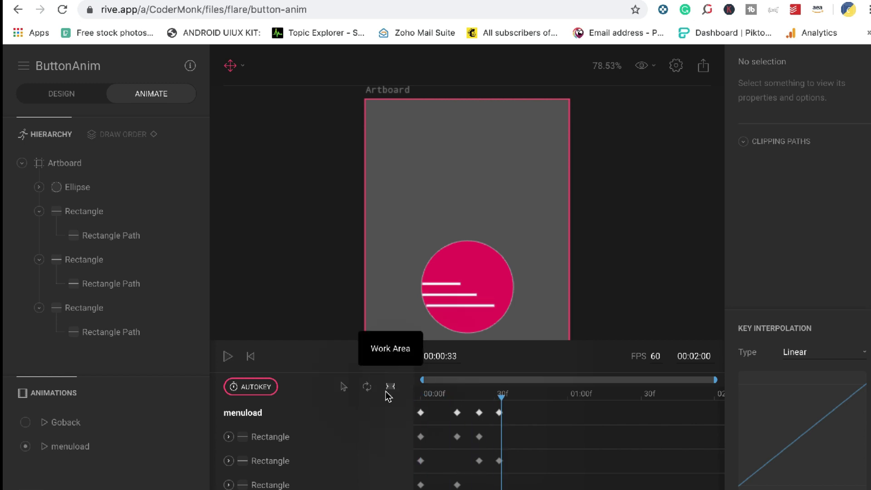
left_click(502, 400)
mouse_move(503, 400)
left_mouse_down()
mouse_move(453, 398)
mouse_move(499, 406)
left_mouse_up()
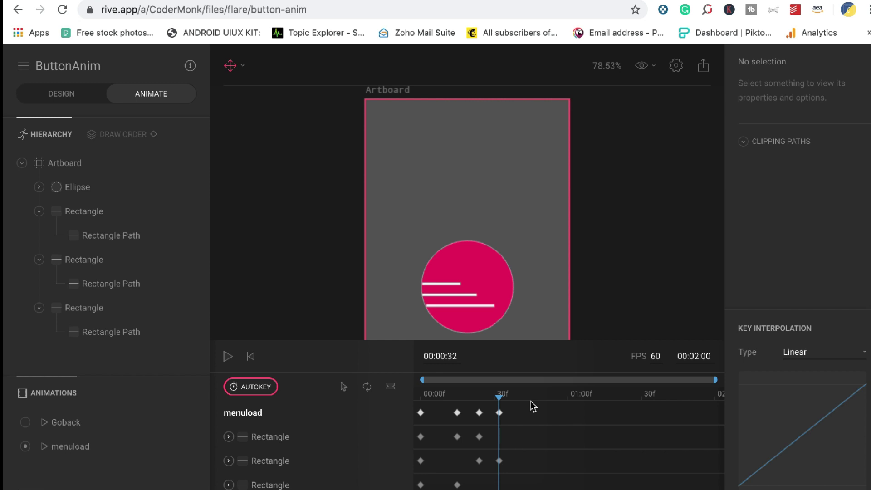
left_click(95, 445)
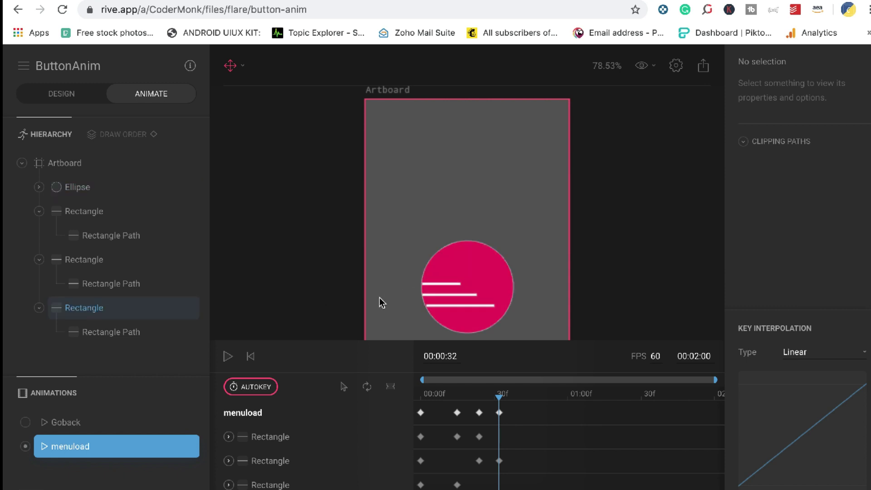
left_click_drag(500, 397, 494, 397)
left_click(392, 399)
key("space")
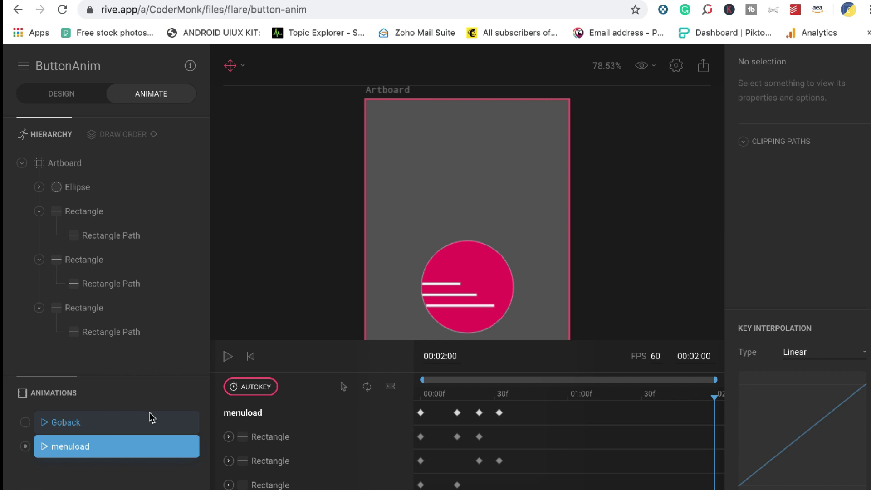
- Make Goback the active animation and select the pink Ellipse on the artboard
left_click(26, 422)
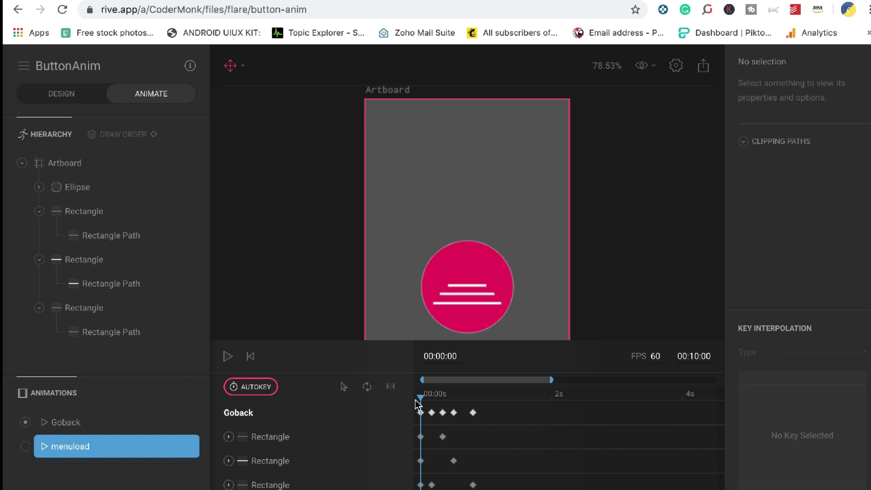
left_click(468, 289)
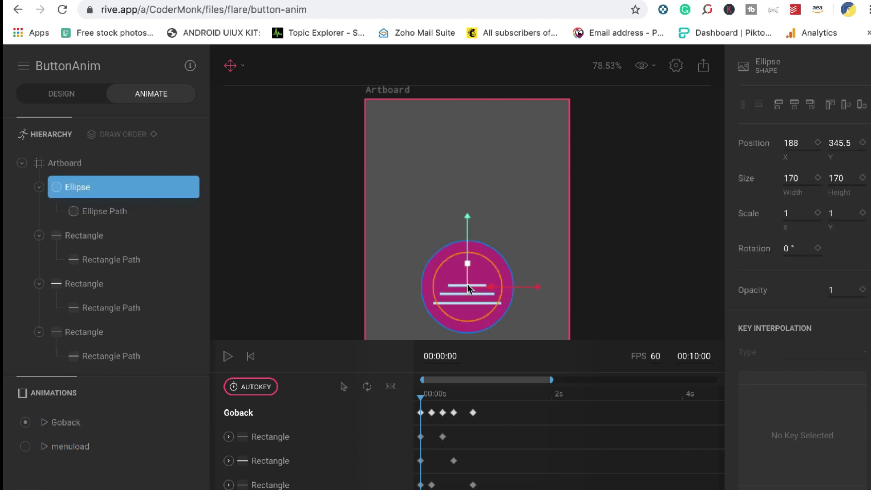